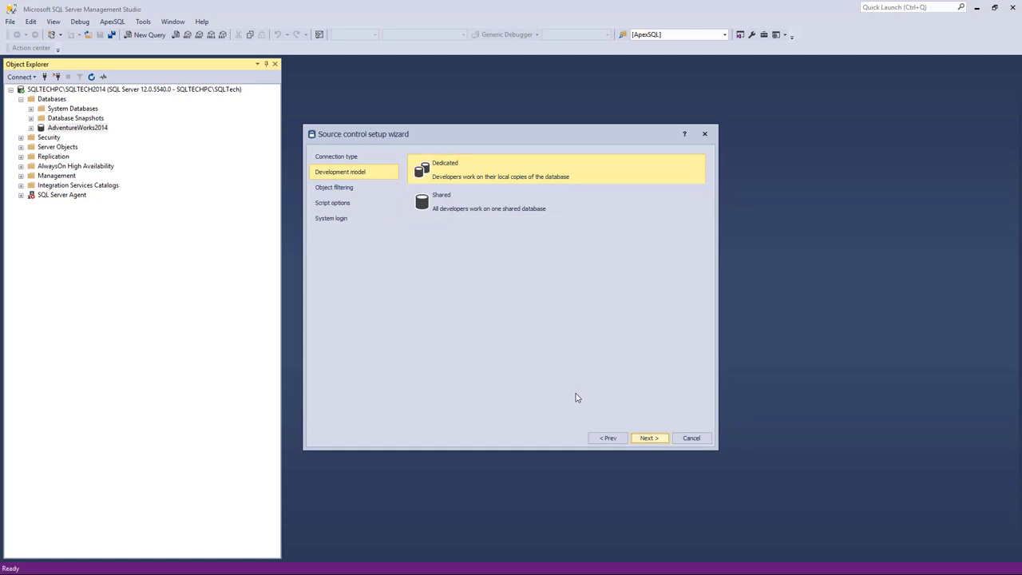
Choose the Shared development model with the ApexSQL database, confirm its creation, and accept the default object filtering and script options.
click(485, 210)
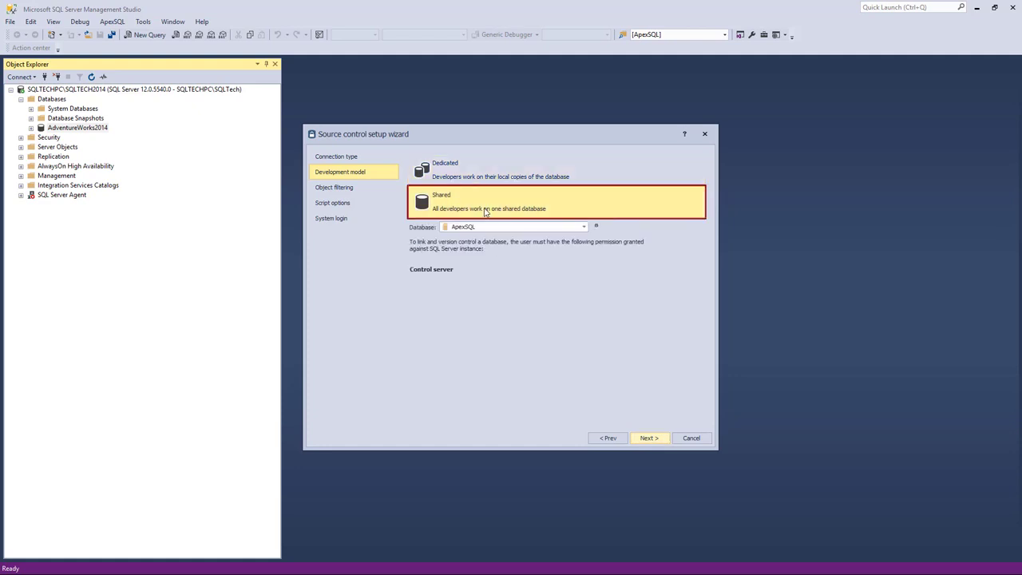
click(649, 441)
click(498, 315)
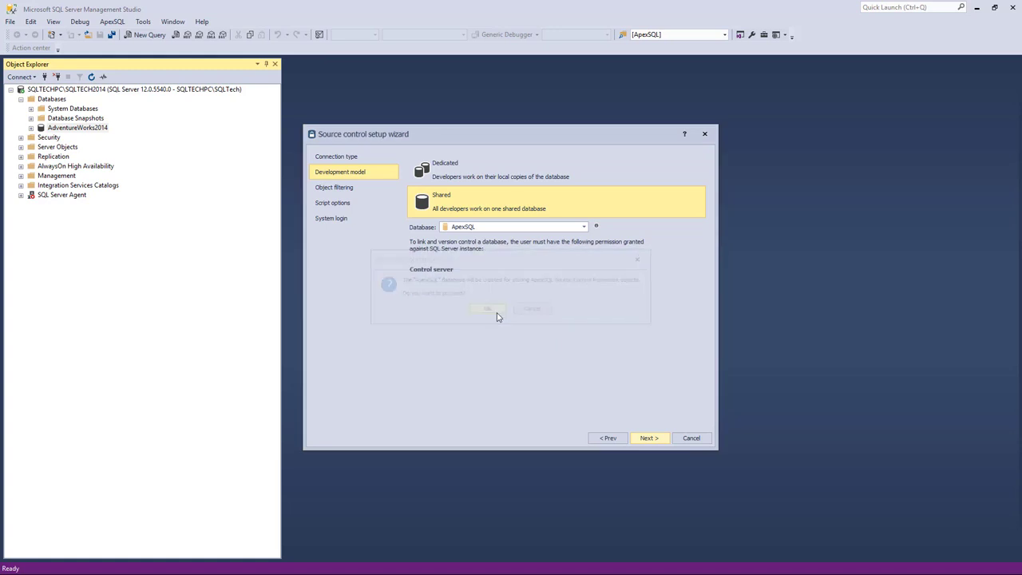
click(648, 438)
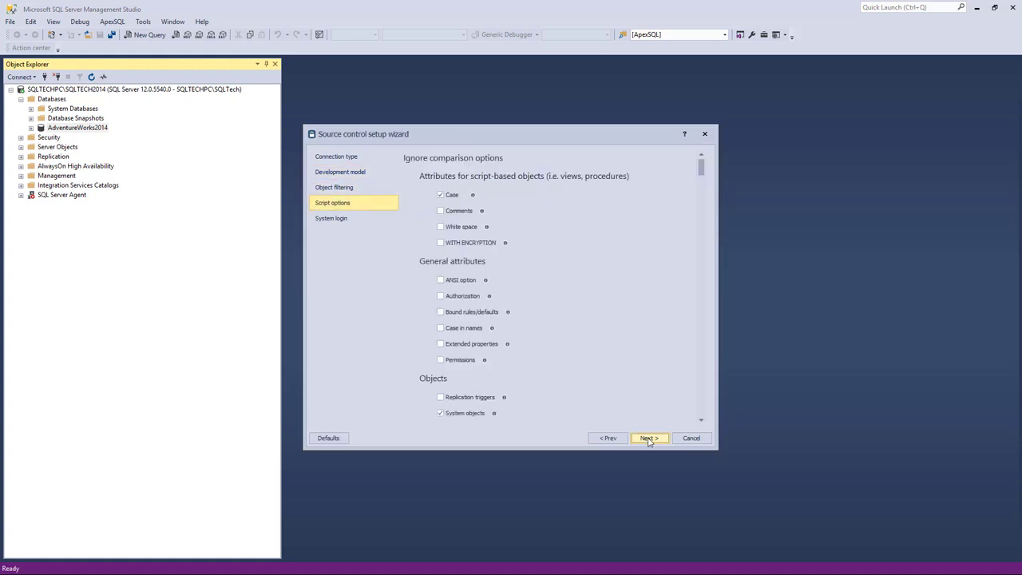
click(649, 439)
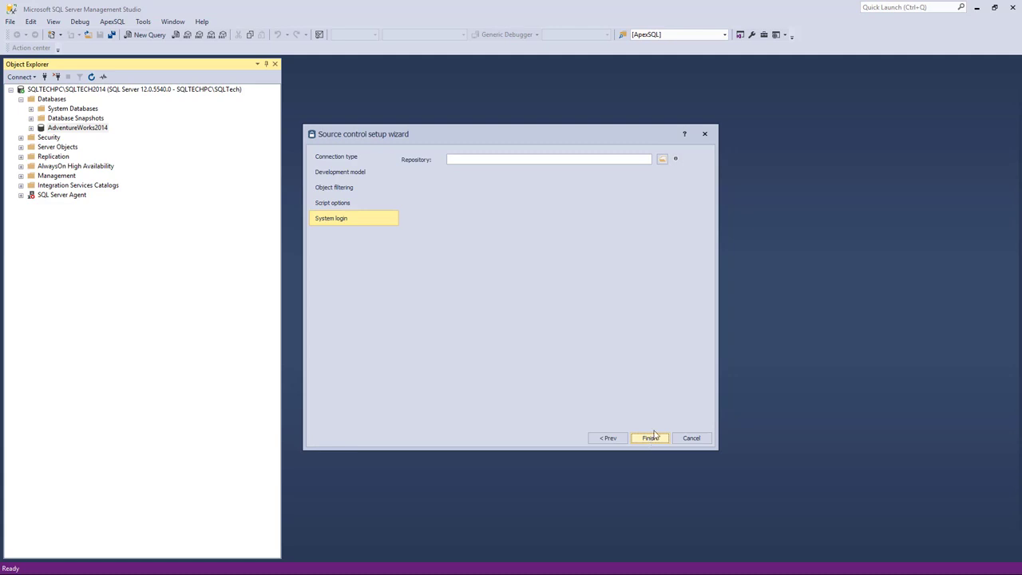
Set the Working folder on the Desktop as the repository and finish the source control setup.
click(662, 160)
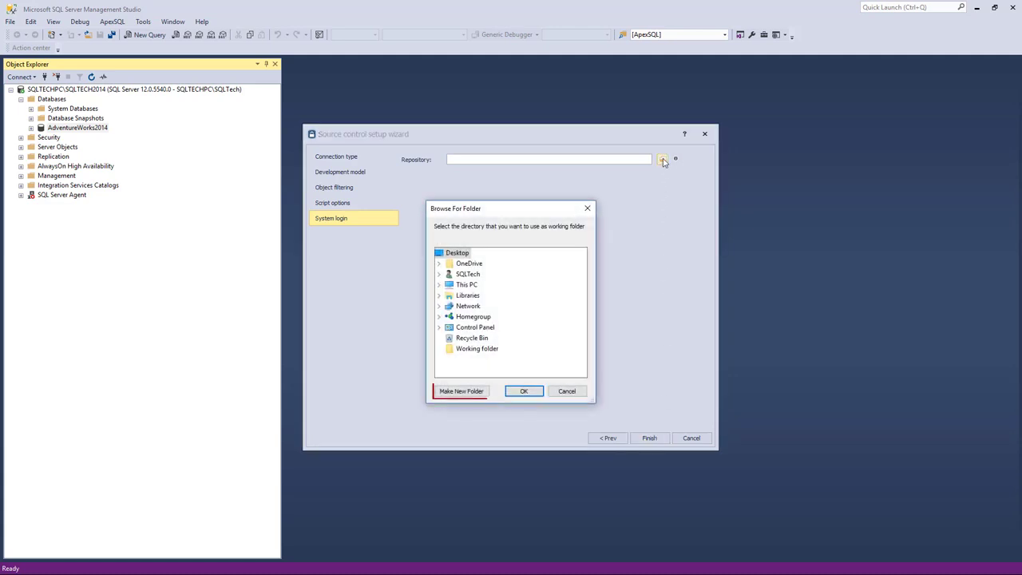
click(486, 350)
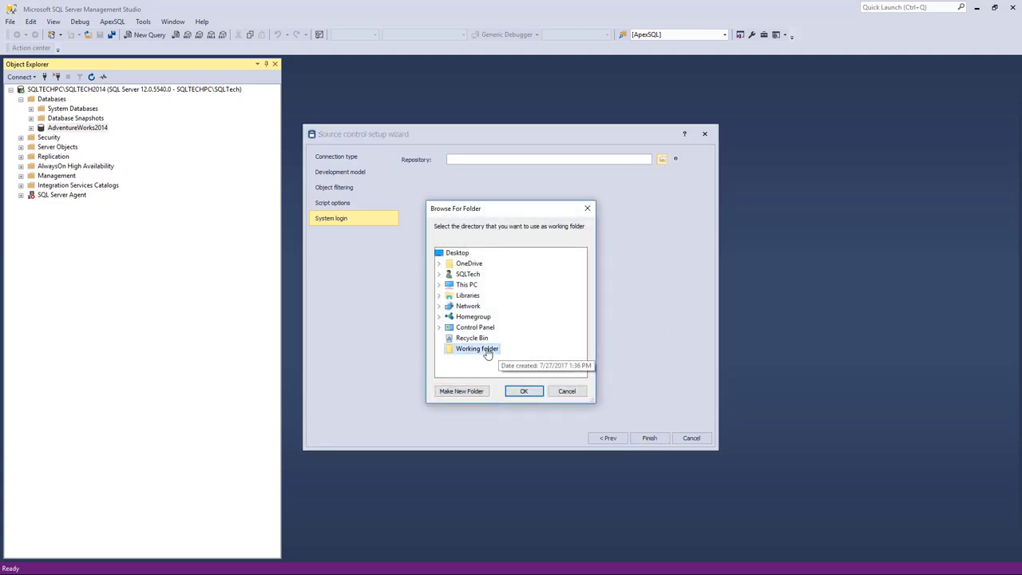
click(524, 391)
click(649, 439)
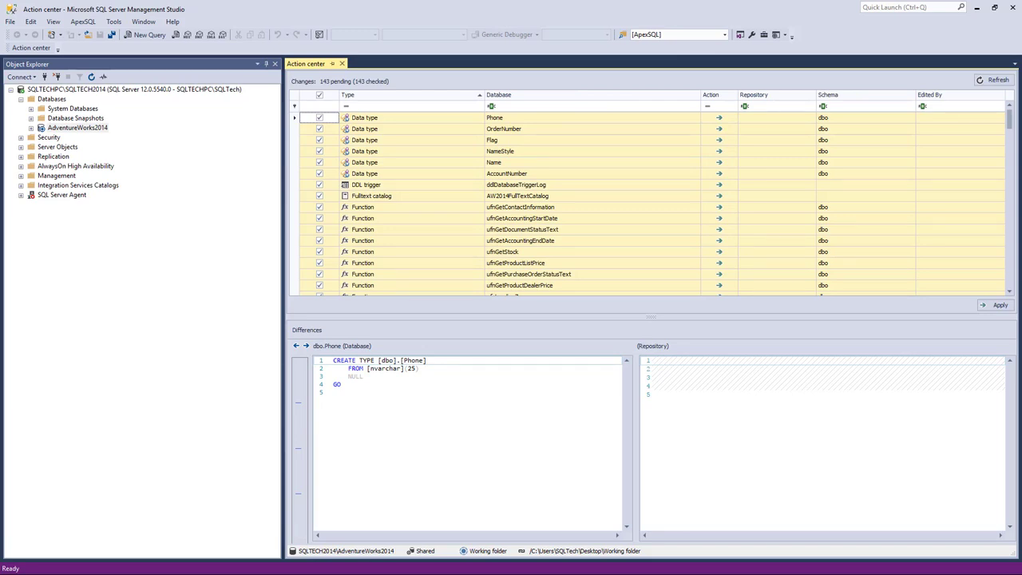
Review the script of the ufnGetContactInformation function and the list of pending changes, and apply all checked changes to the repository.
click(562, 209)
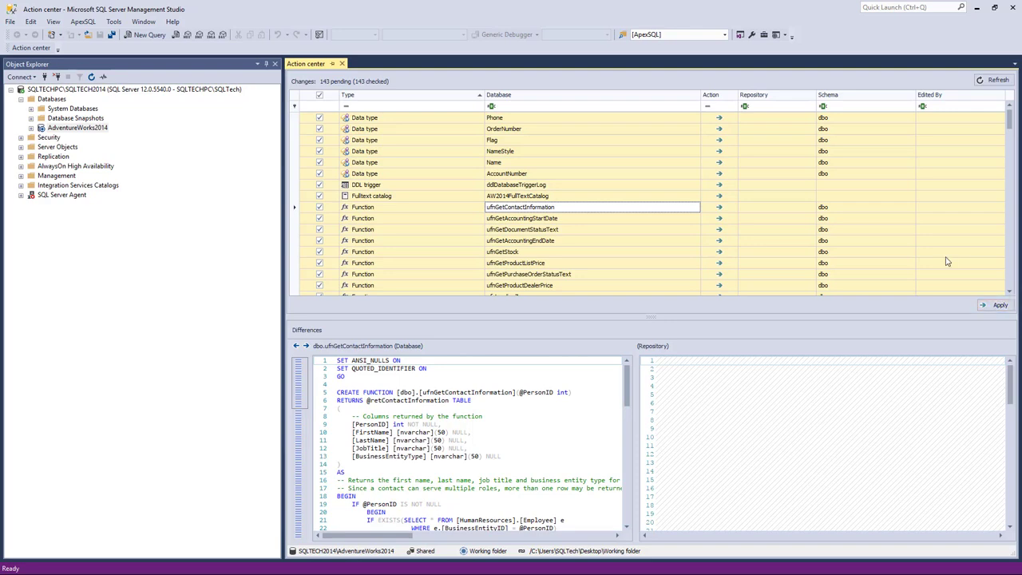
drag(1008, 128, 1012, 291)
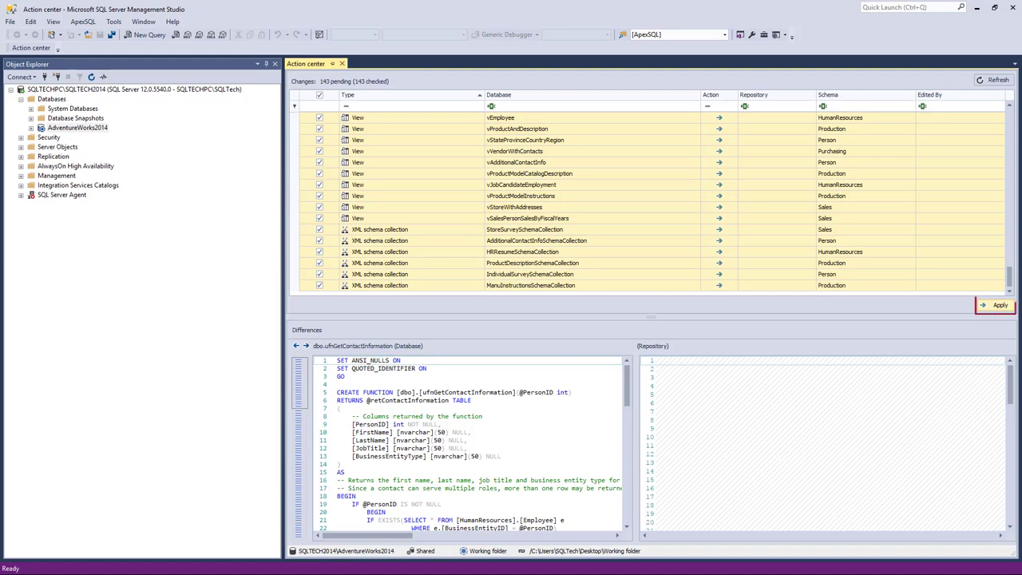
click(998, 305)
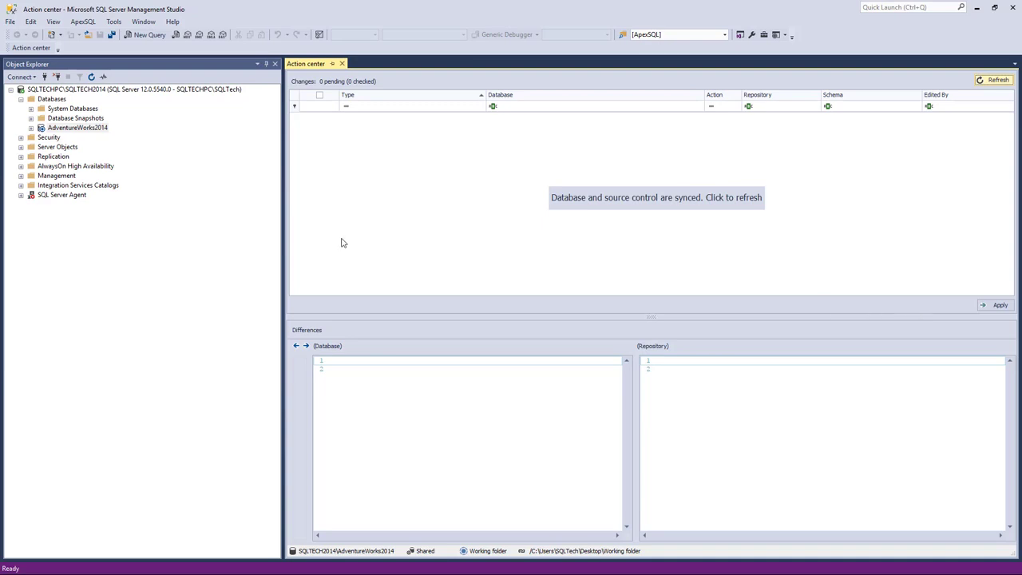
Run a new query on AdventureWorks2014: ALTER TABLE Person.Address ADD test int null;.
click(30, 128)
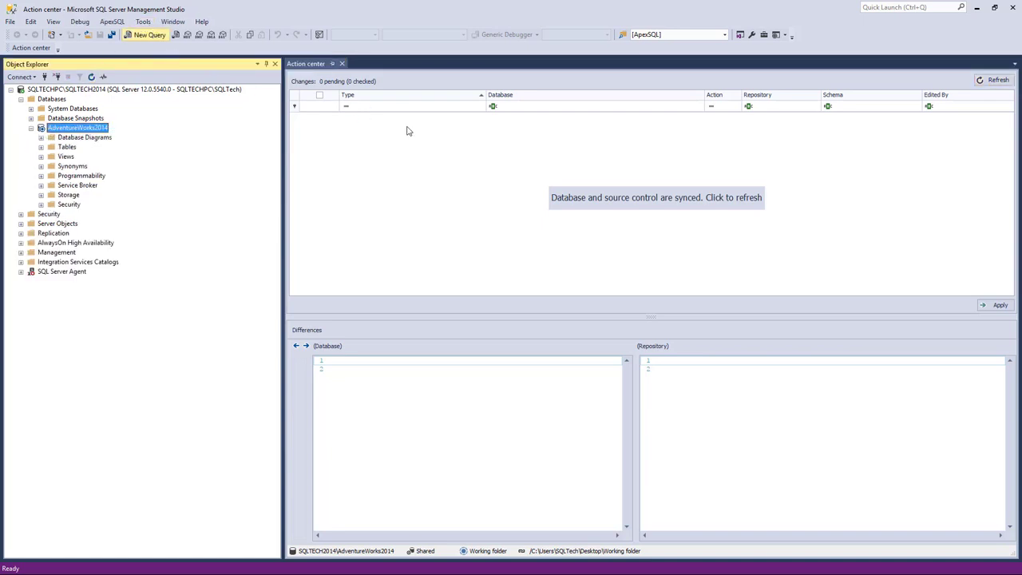
key(ctrl+n)
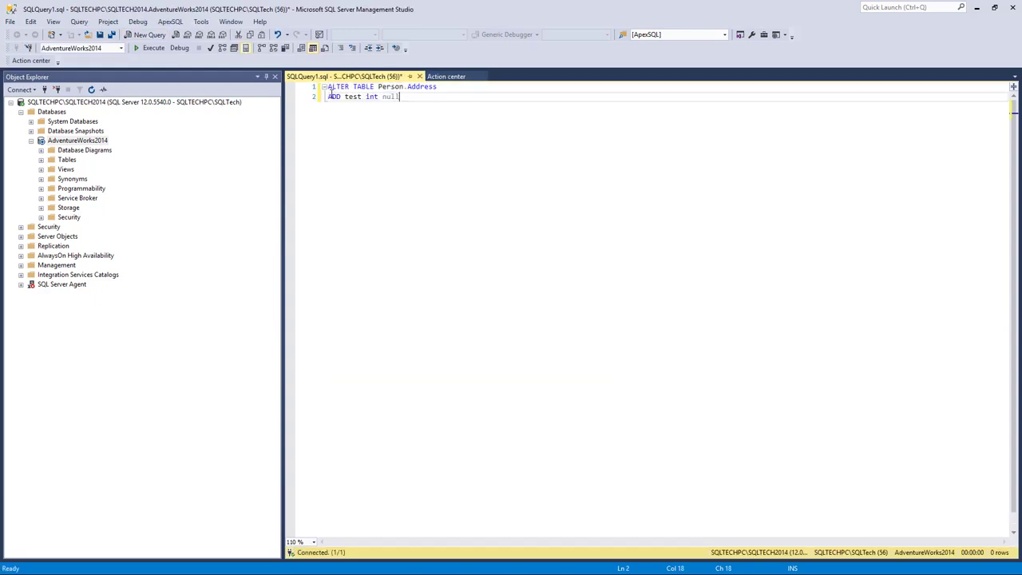
key(F5)
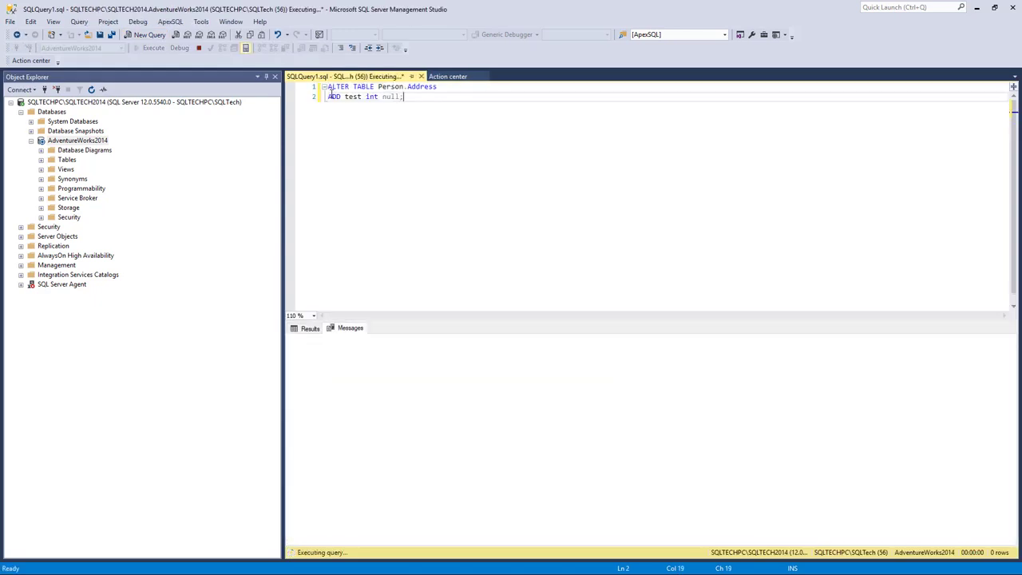
Refresh the Action center and apply the Address table change to the repository.
click(454, 77)
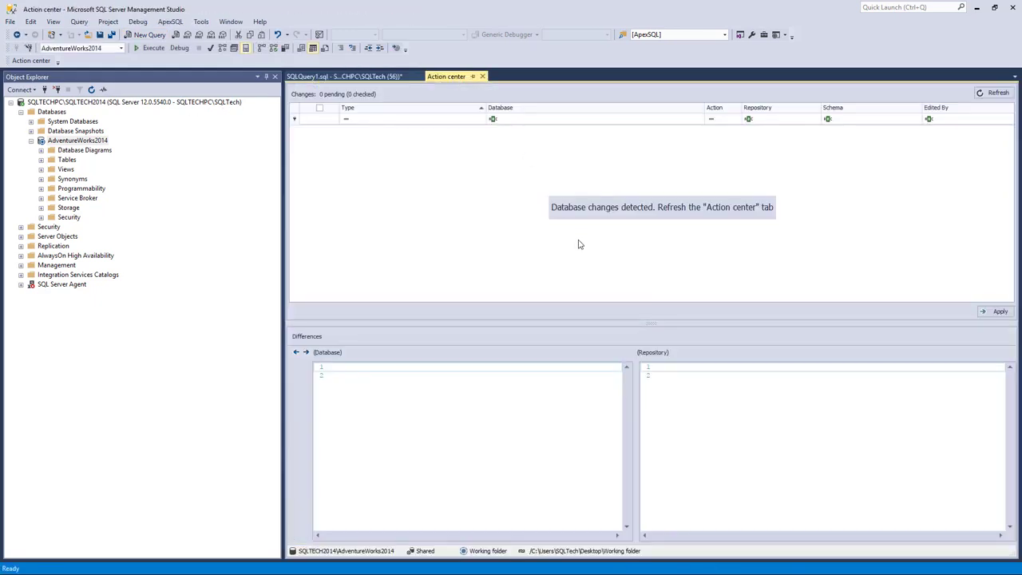
click(673, 210)
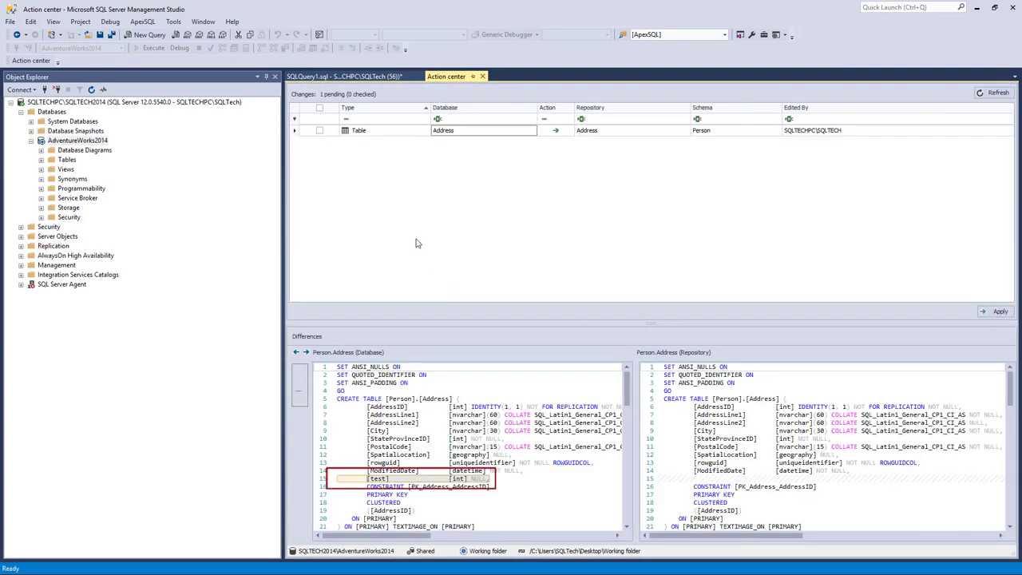
click(319, 131)
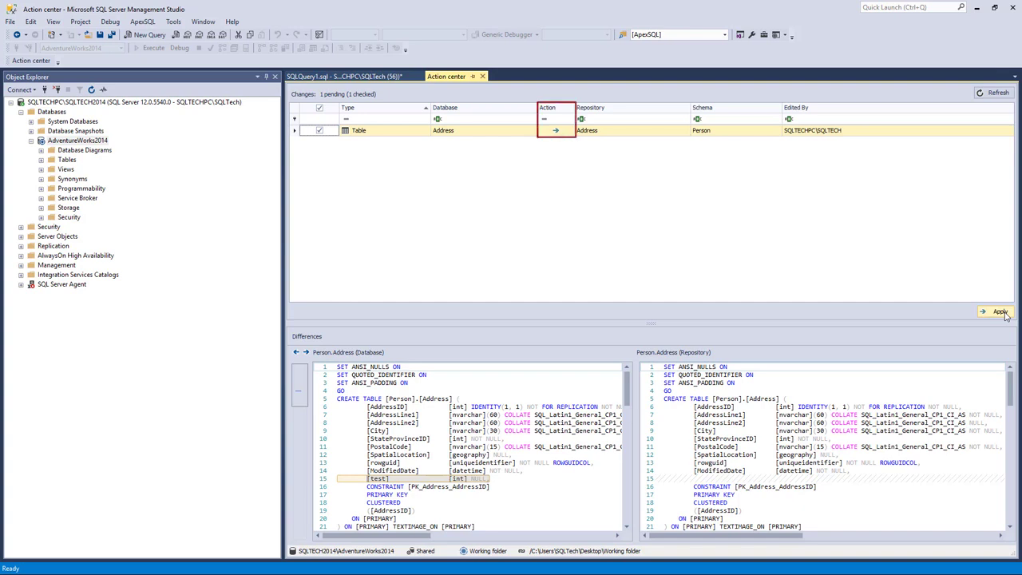
click(1001, 313)
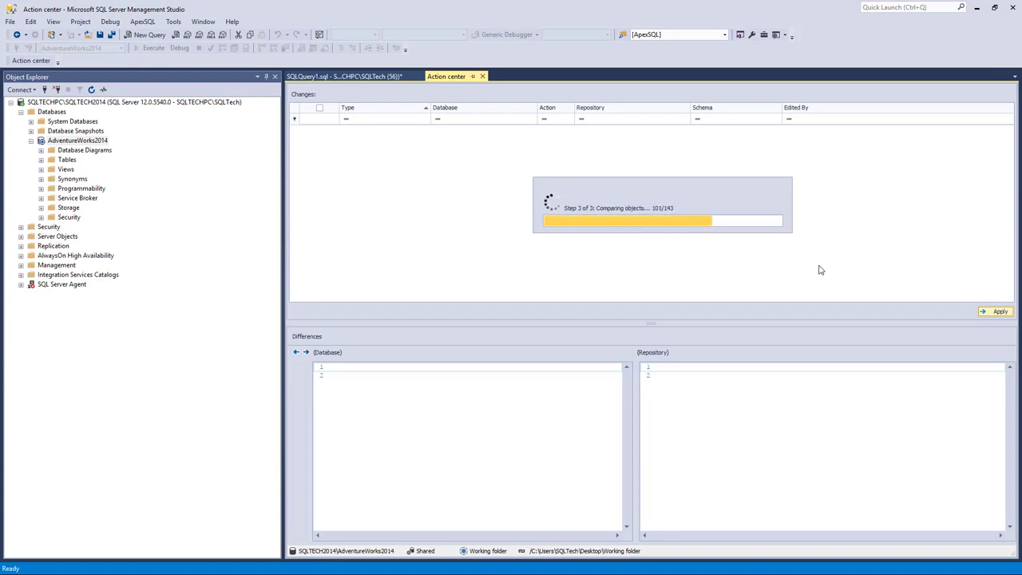
Try to open the project history of the AdventureWorks2014 database and dismiss the message.
right_click(94, 142)
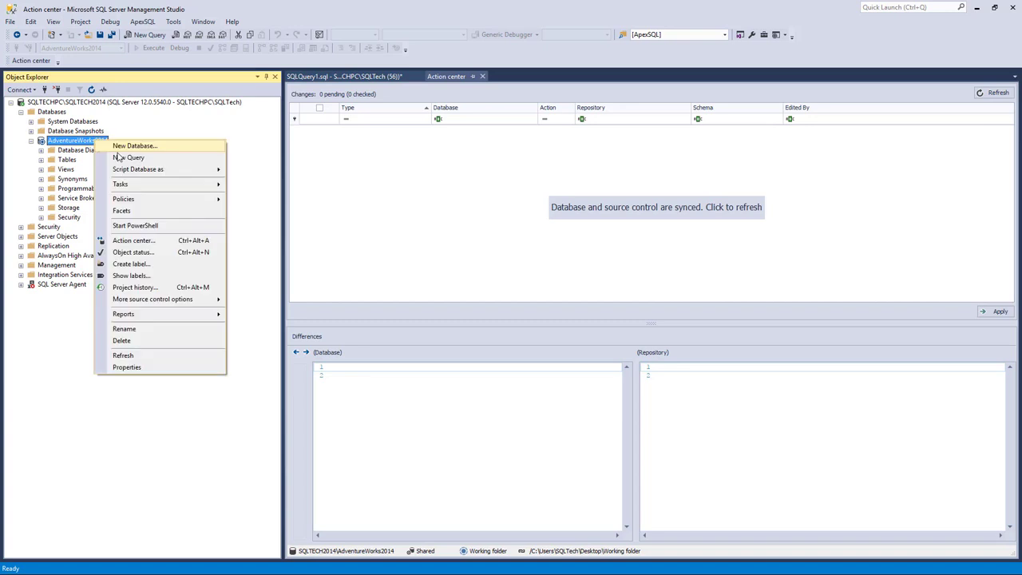
click(164, 288)
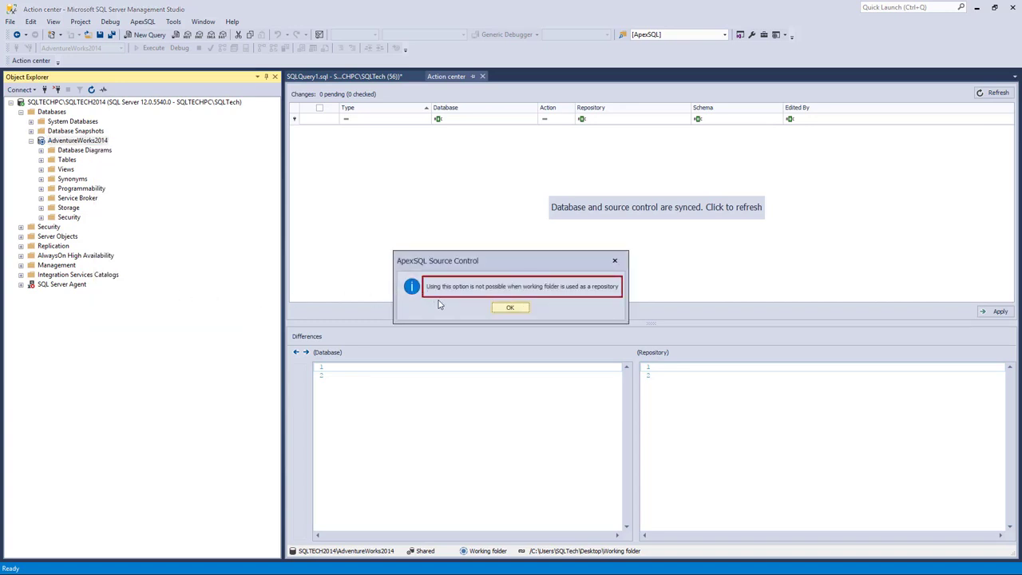
click(520, 312)
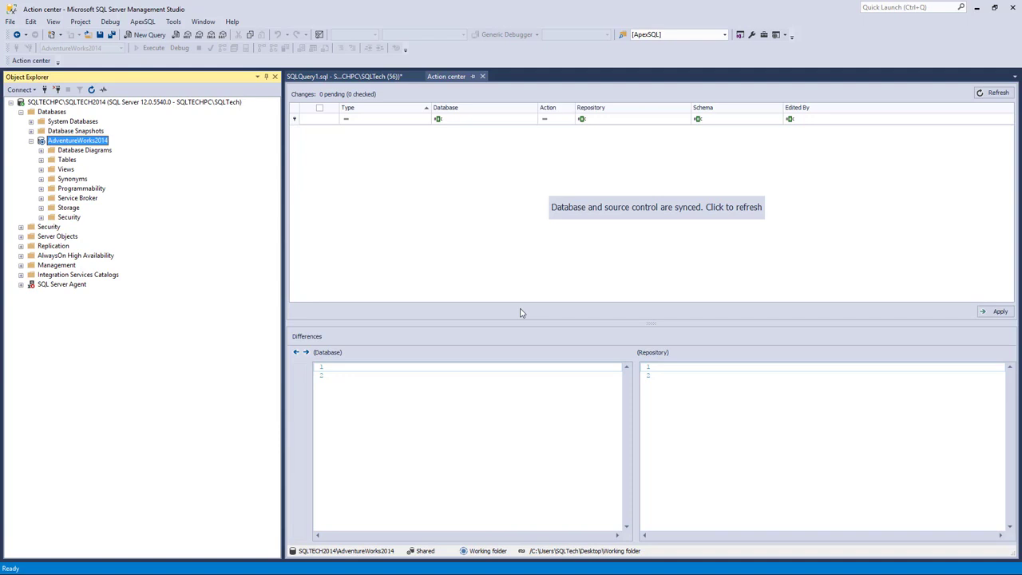
Try to create a source control label for the AdventureWorks2014 database and dismiss the message.
click(41, 159)
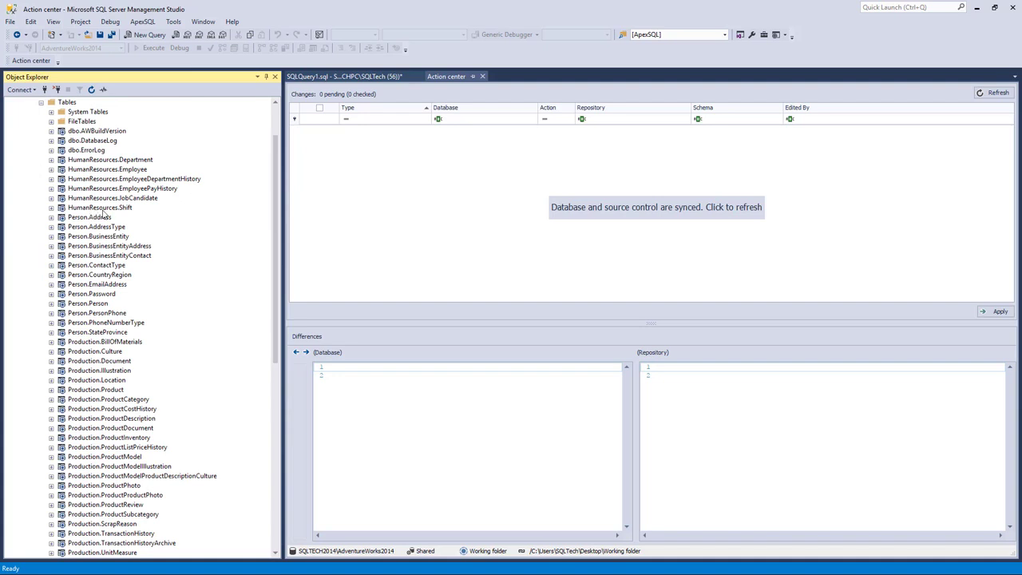
scroll(177, 227, up, 2)
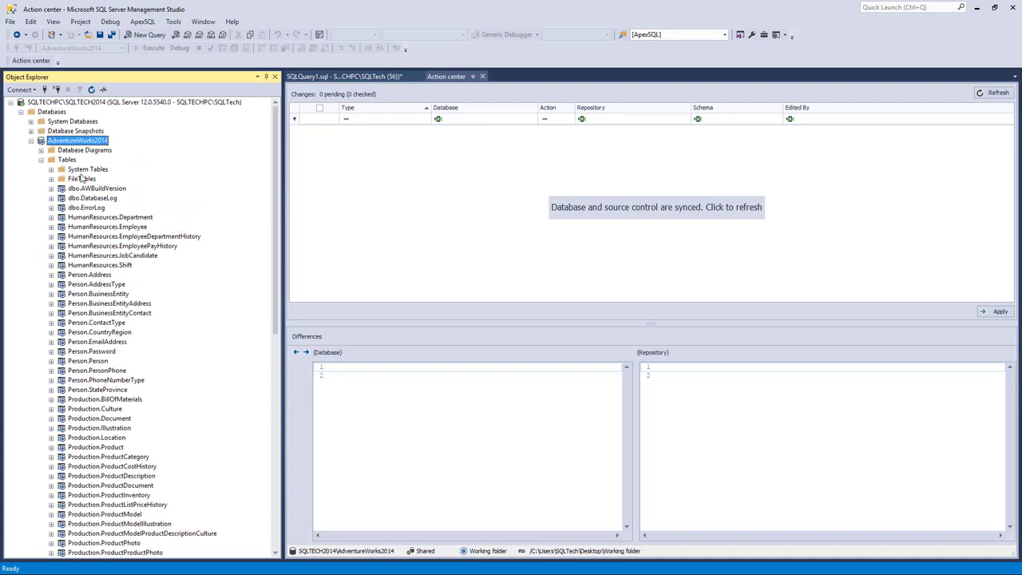
click(43, 160)
right_click(72, 141)
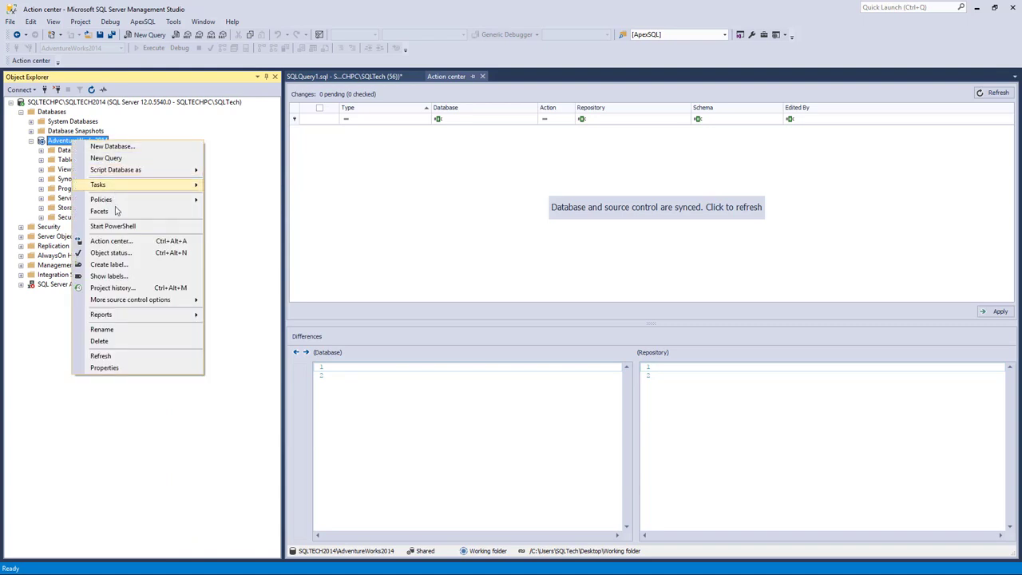
click(134, 266)
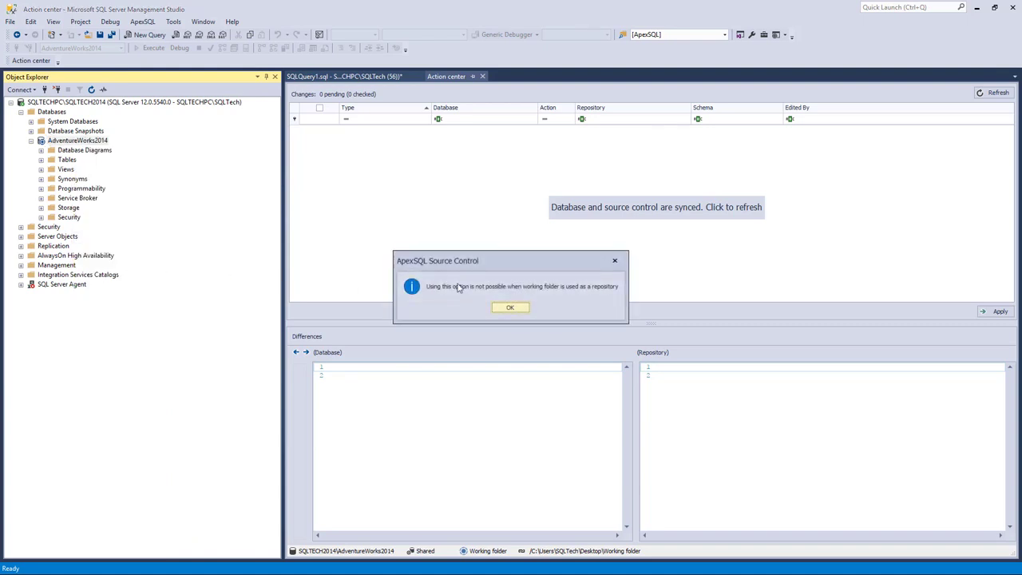
click(512, 308)
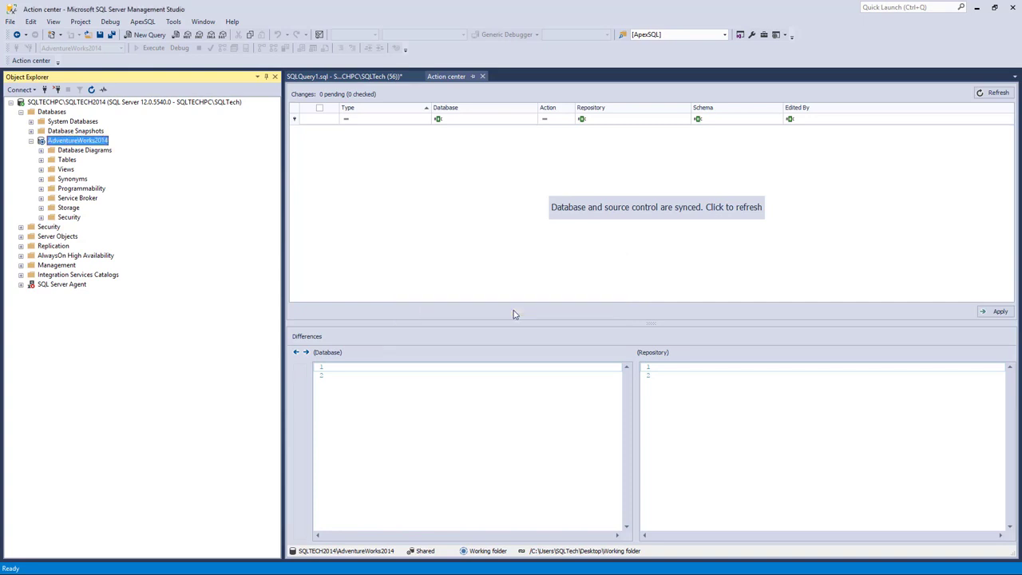
Link the static data of the Person.AddressType table to source control.
click(41, 161)
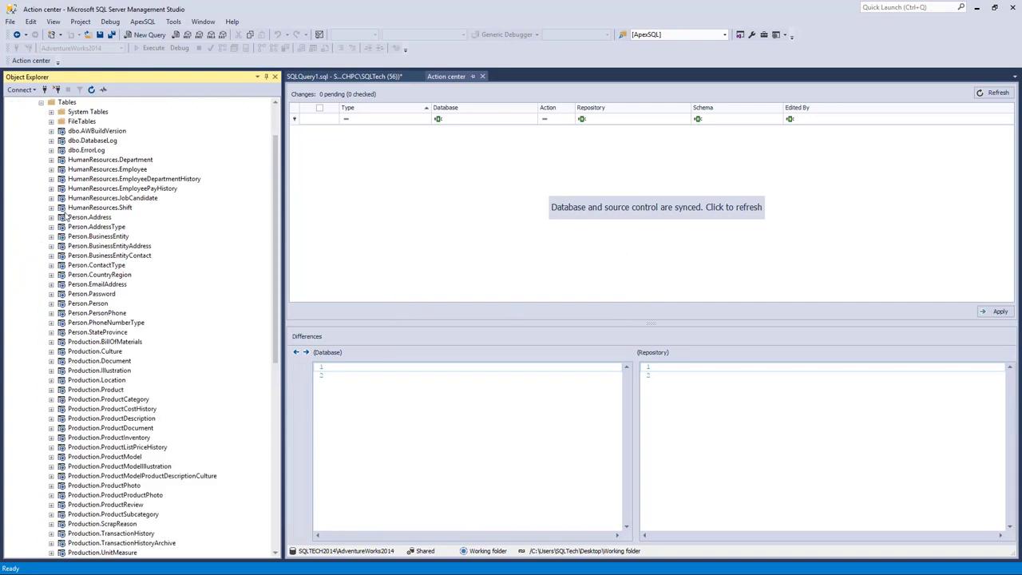
scroll(104, 234, up, 2)
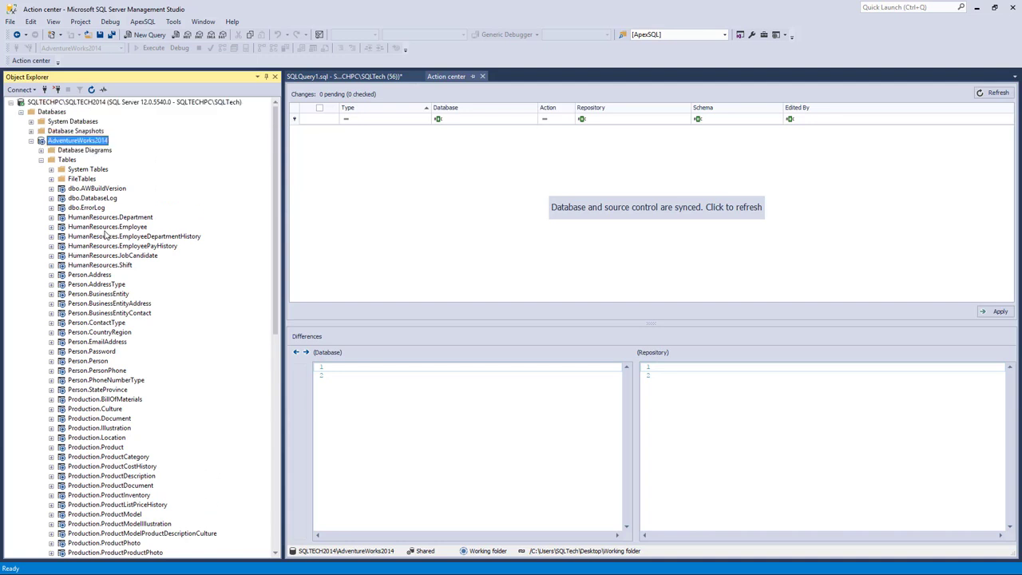
right_click(107, 286)
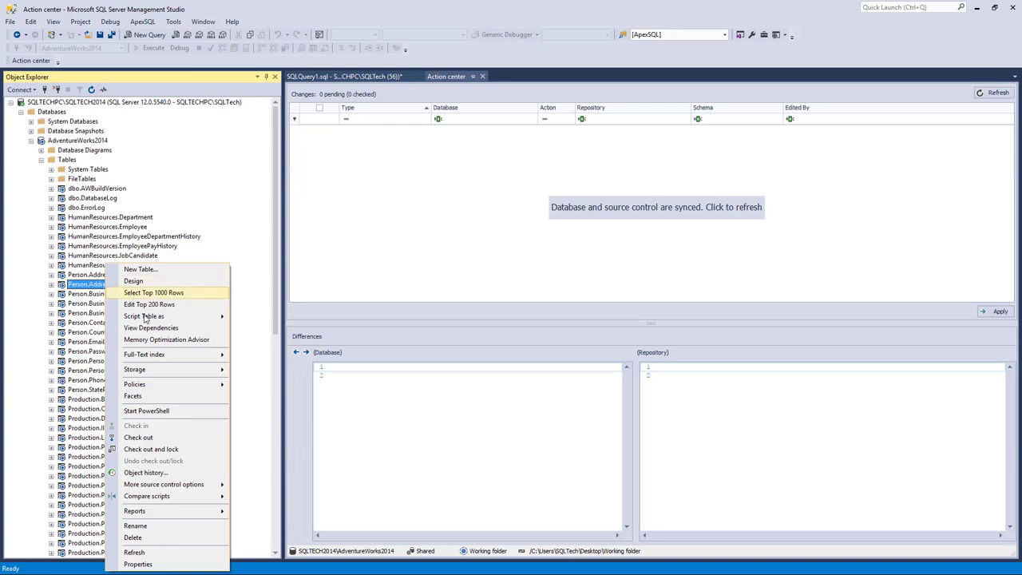
mouse_move(179, 488)
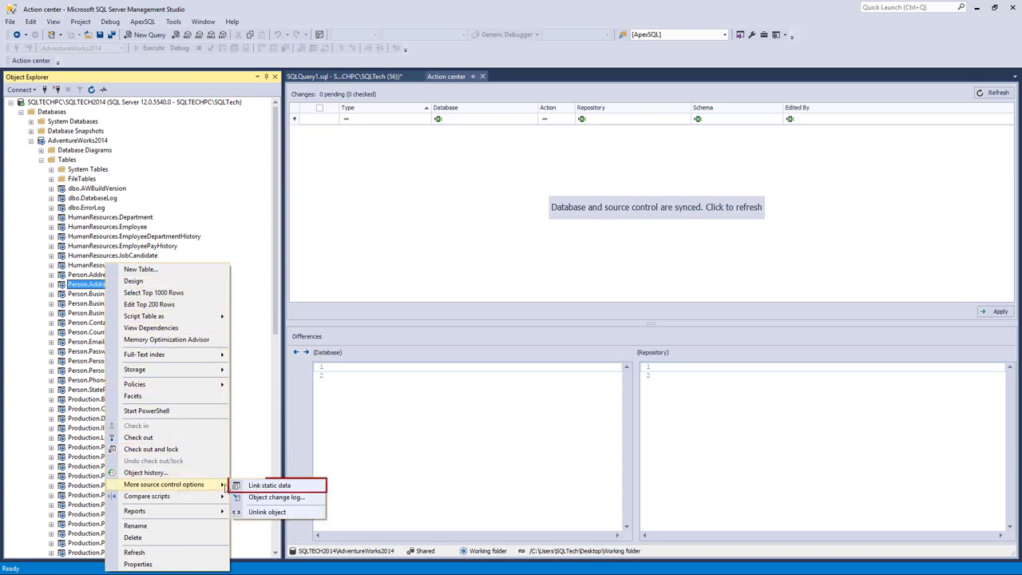
click(303, 485)
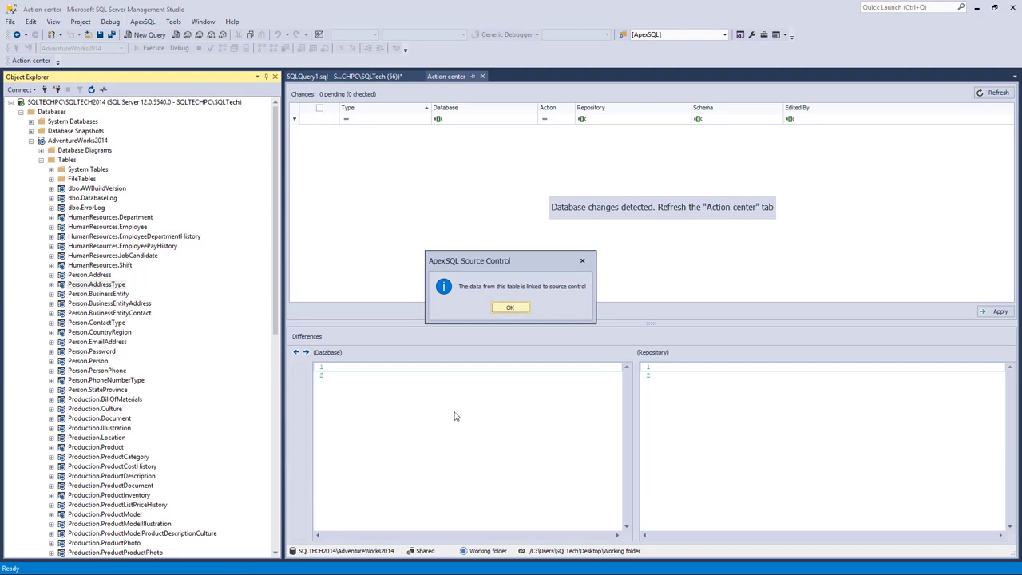
click(516, 309)
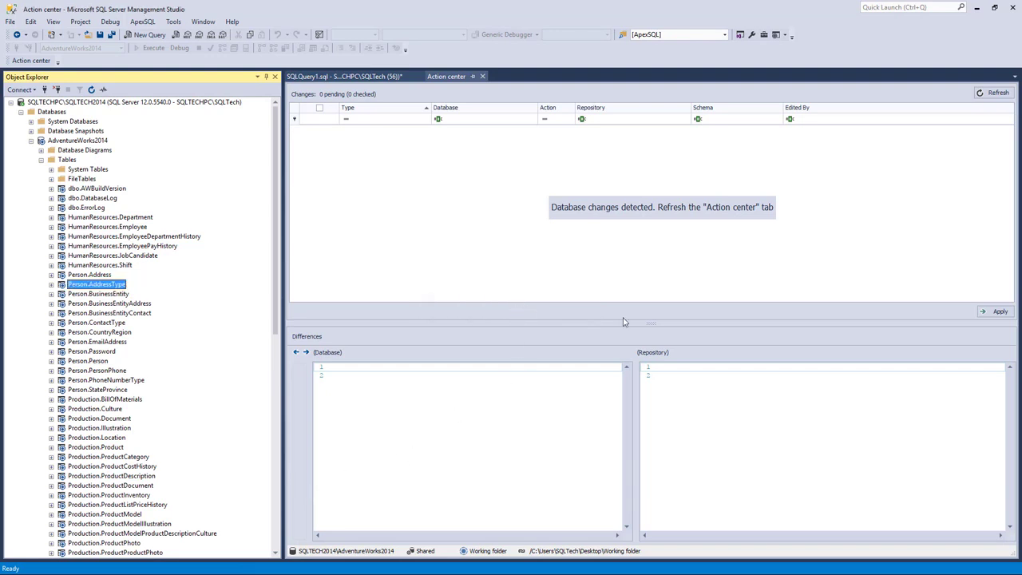
Refresh the Action center and apply the AddressType static data to the repository.
click(675, 209)
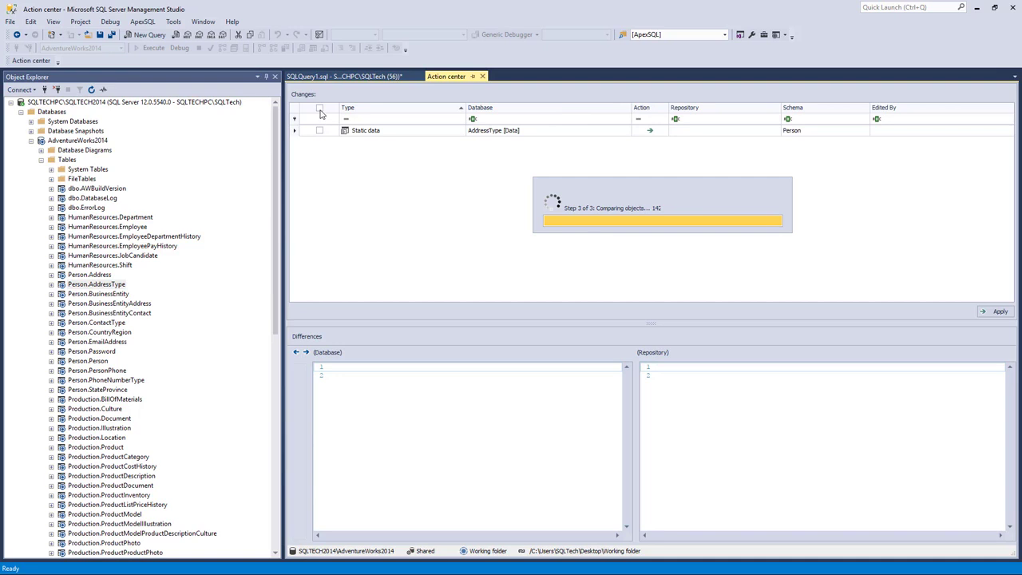
click(319, 130)
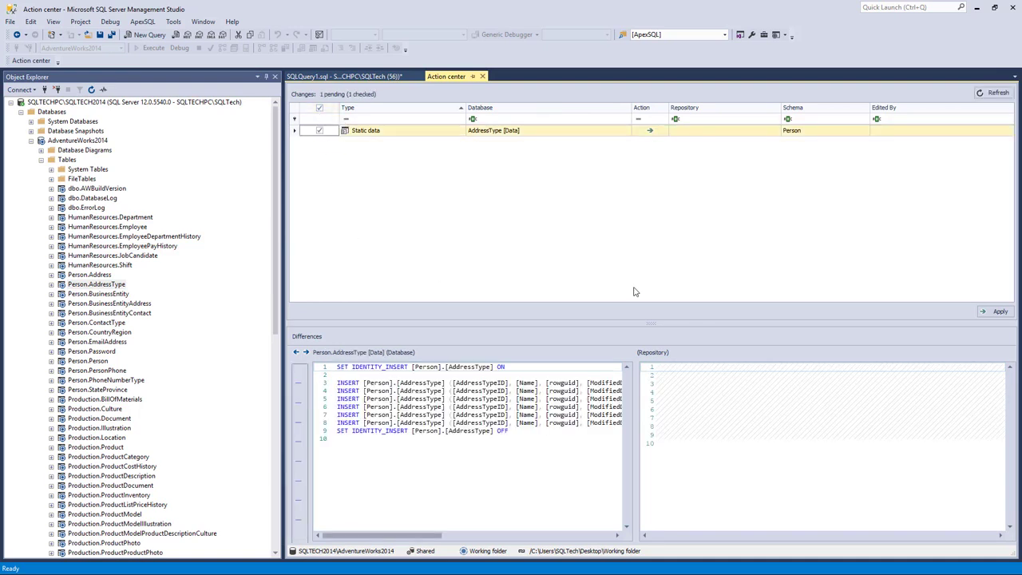
click(998, 313)
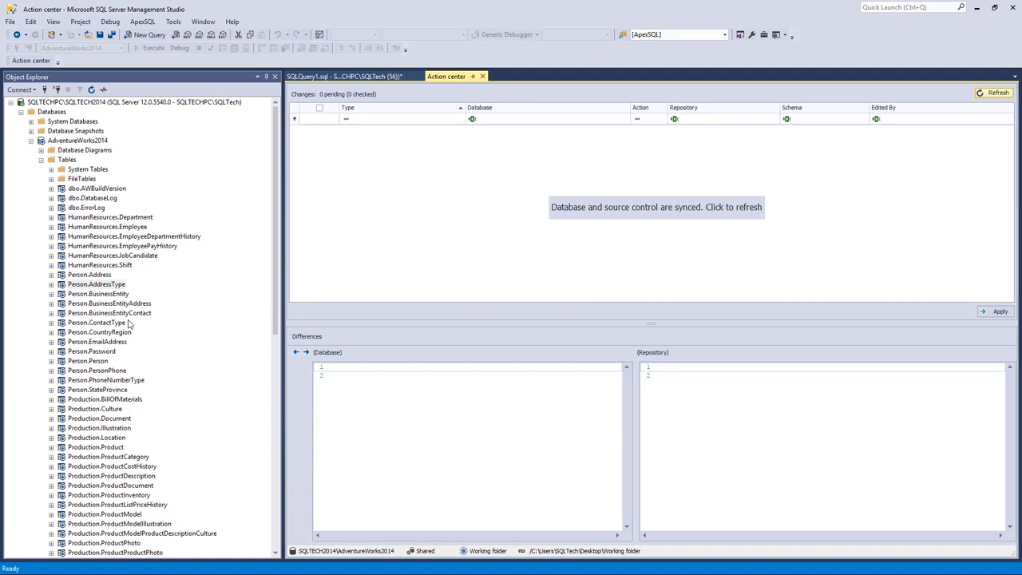
Check out the Person.AddressType table in source control.
right_click(112, 286)
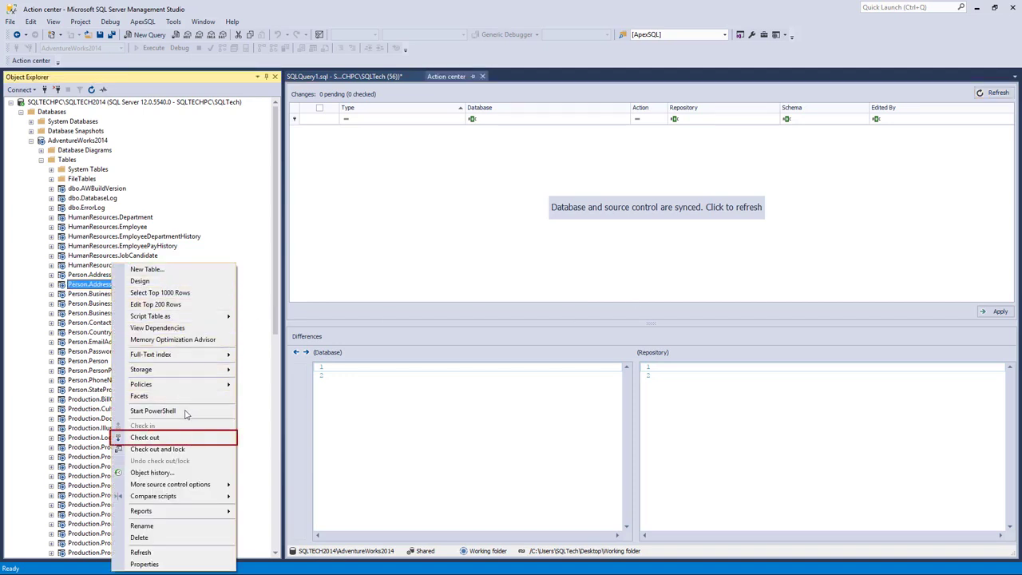
click(182, 438)
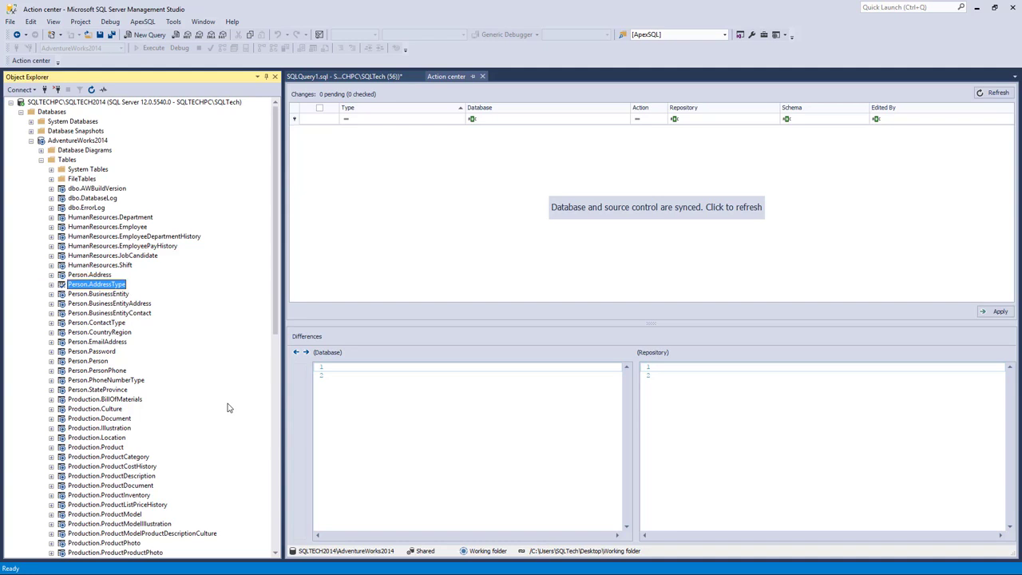
Review the Administration policies for AdventureWorks2014 in the ApexSQL Source Control options and close the dialog.
click(144, 22)
mouse_move(205, 50)
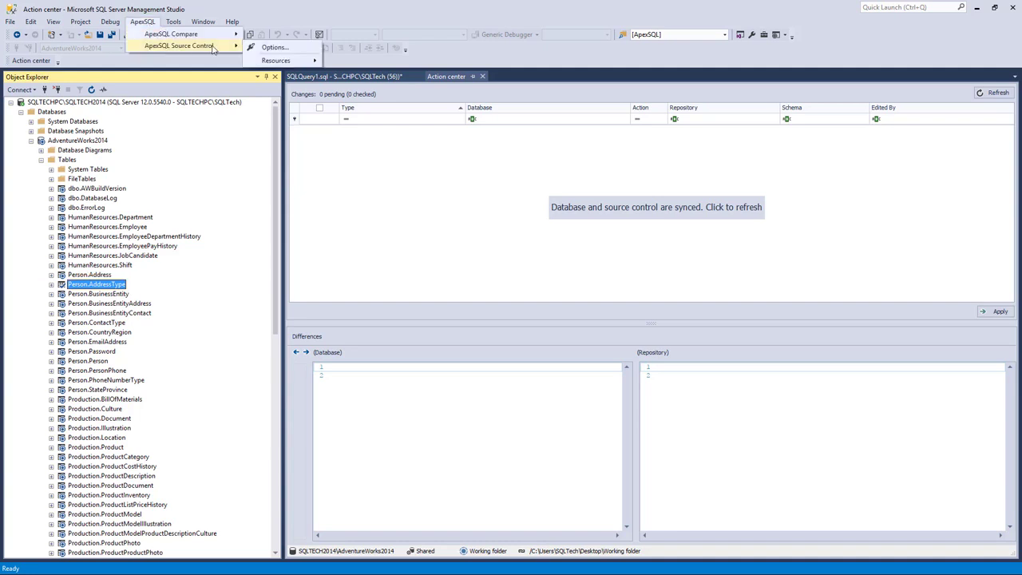
click(287, 48)
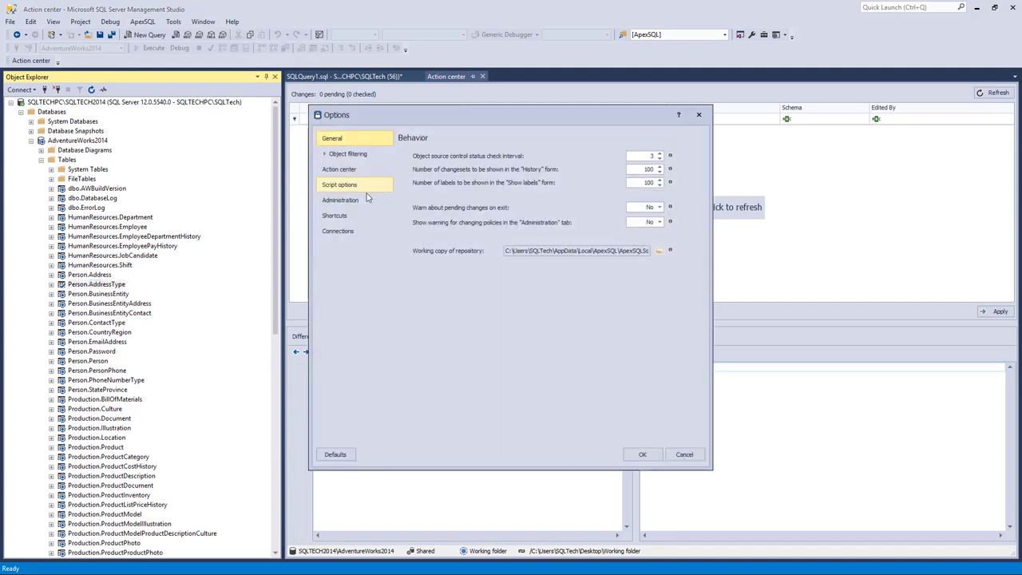
click(343, 201)
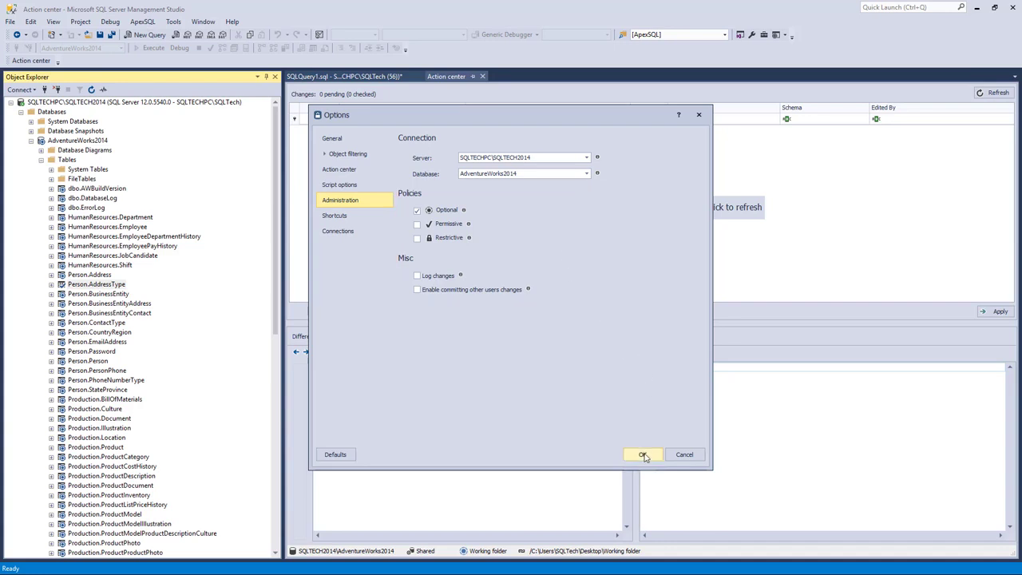
click(644, 454)
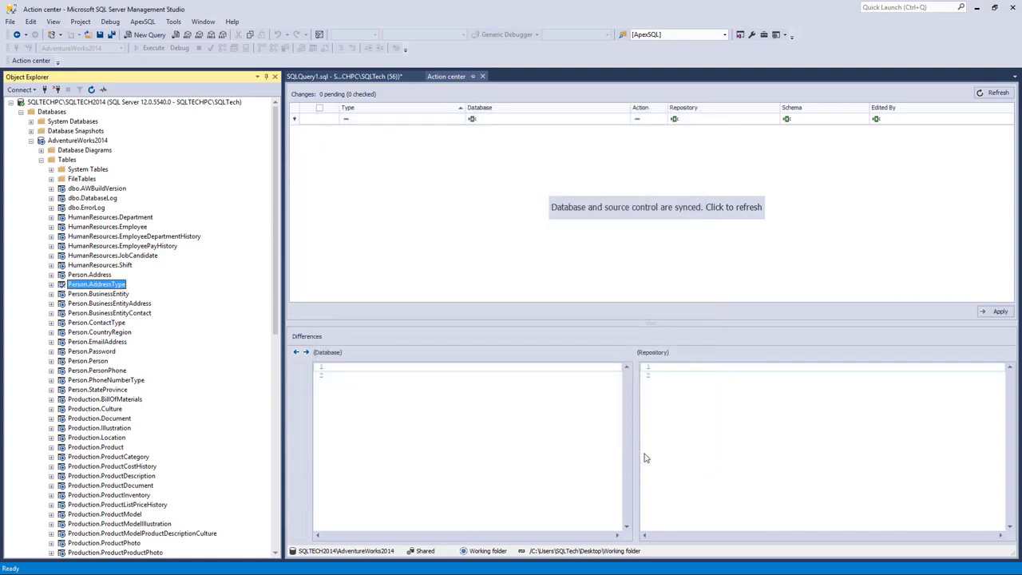